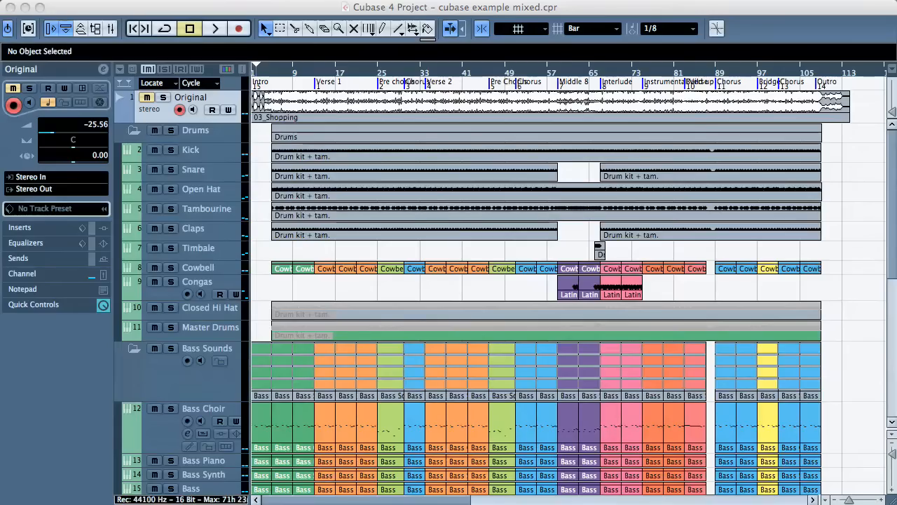
Step: Solo the Original track, play the song from about bar 5 and set the track's volume to -18.59
left_click(162, 97)
left_click(270, 75)
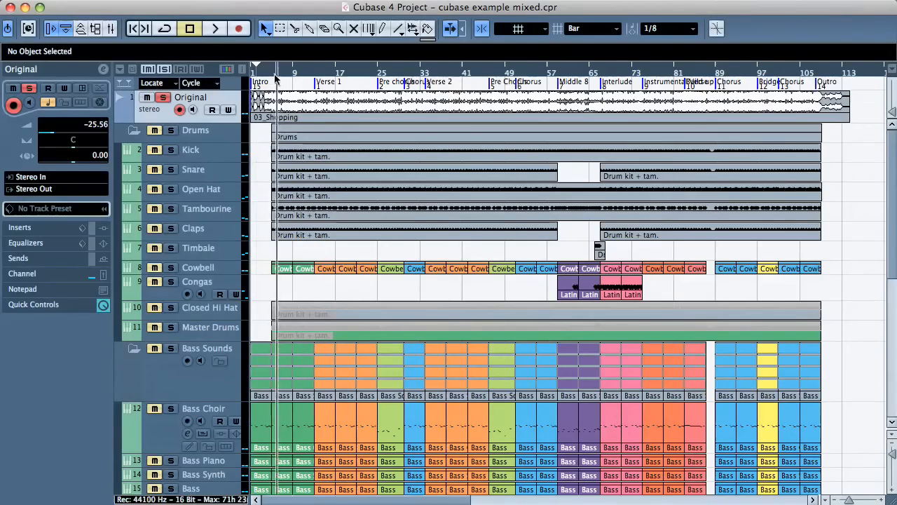
key("space")
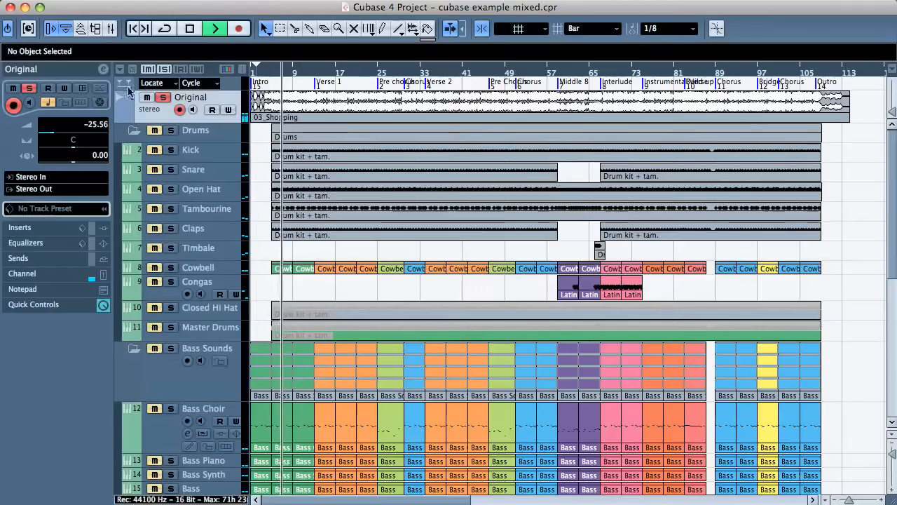
left_click_drag(69, 139, 61, 136)
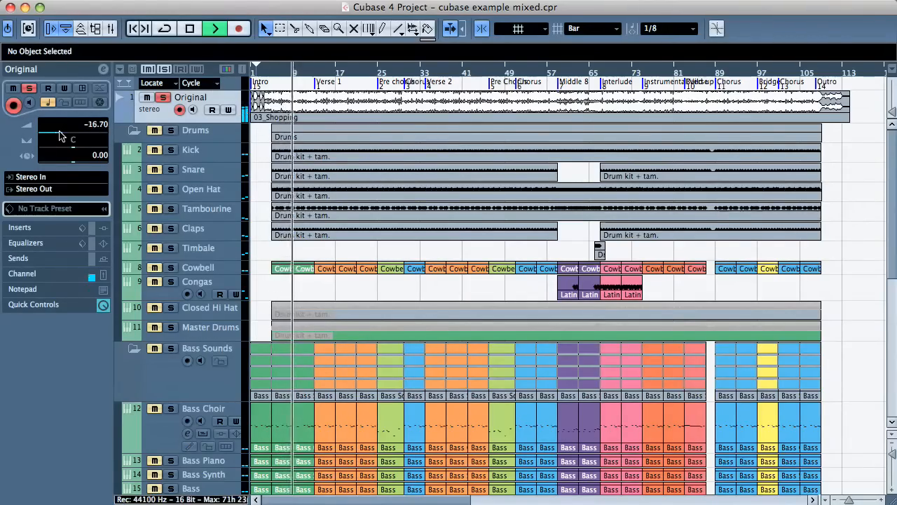
left_click_drag(60, 135, 58, 136)
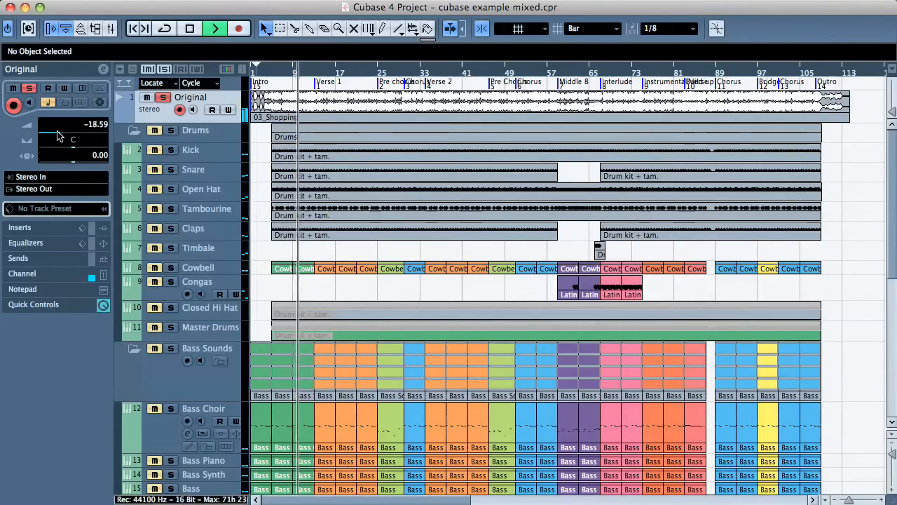
Step: Compare the full mix with the Original track by toggling its solo during playback, ending stopped with the Original muted
left_click(163, 97)
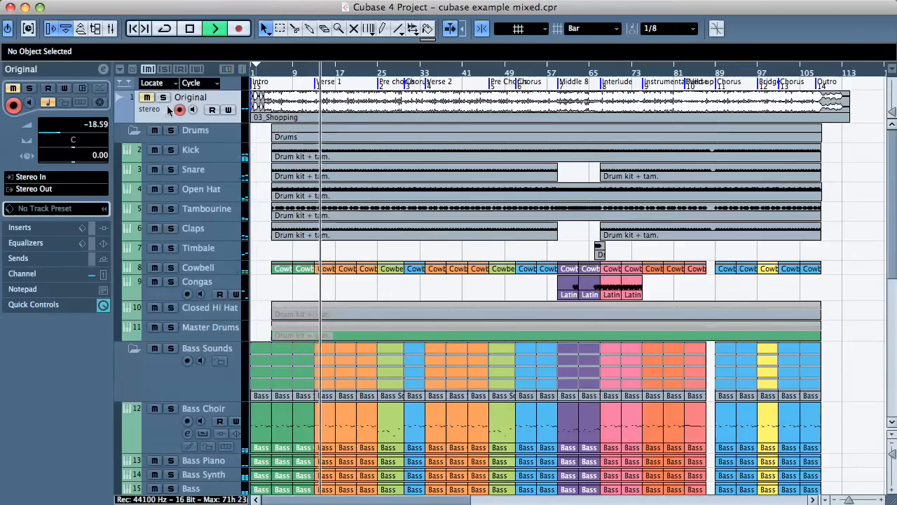
left_click(163, 98)
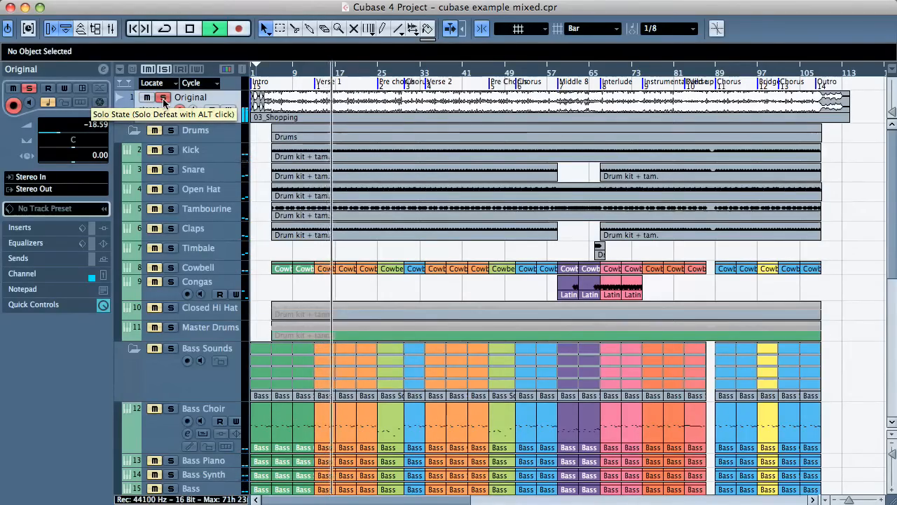
key("space")
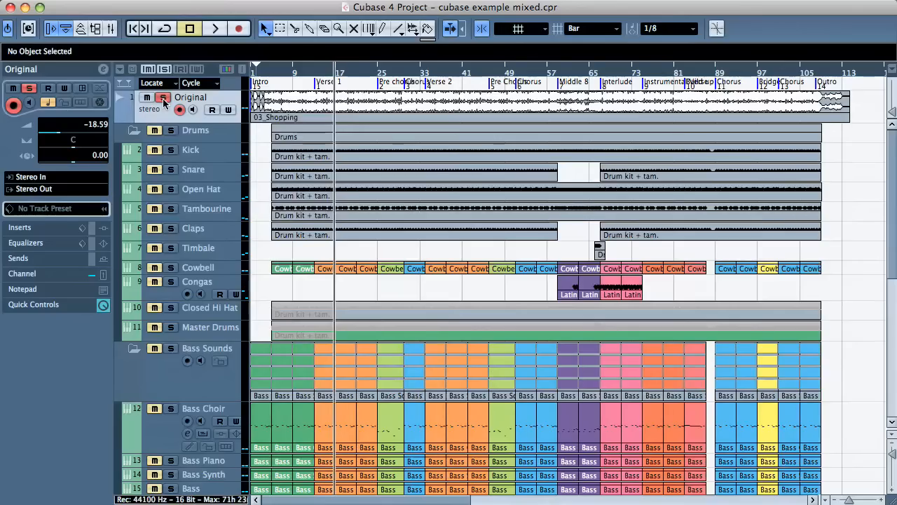
left_click(146, 96)
left_click(163, 98)
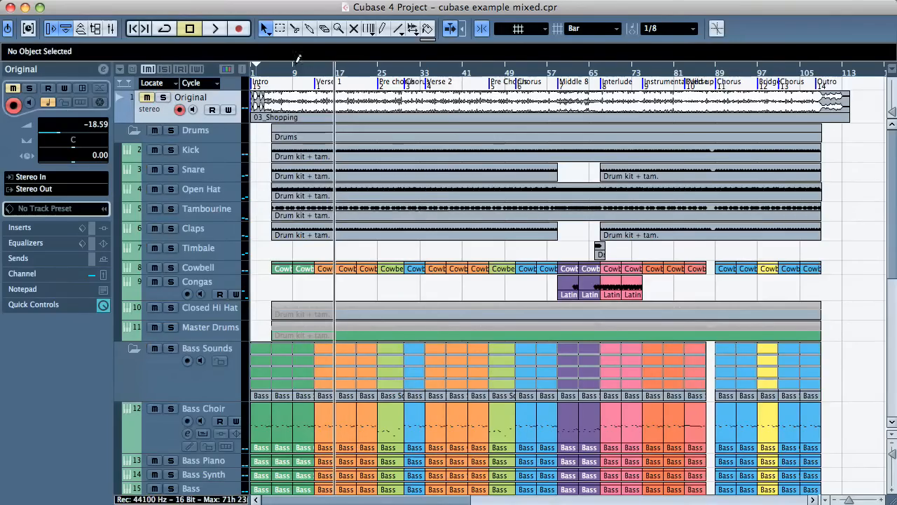
Step: Solo the Bass Group track and briefly play the bass from the start of the song
scroll(150, 267, "down", 10)
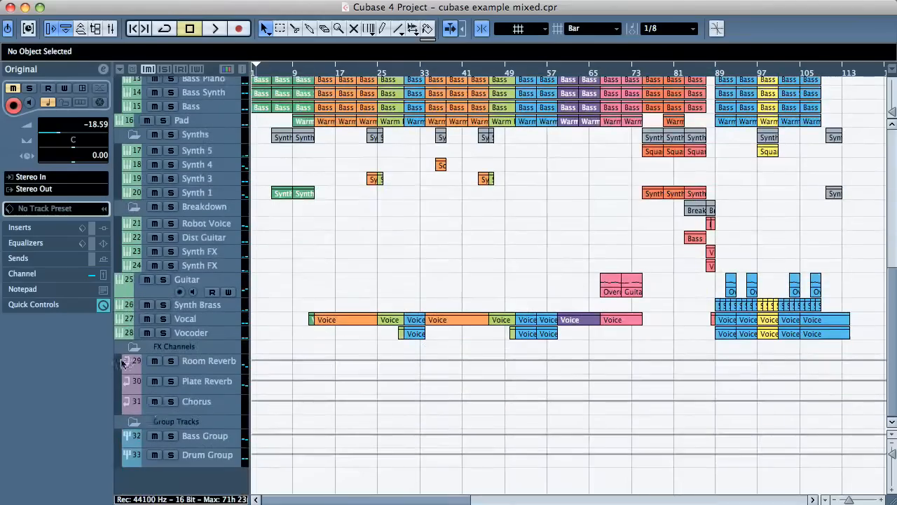
left_click(185, 436)
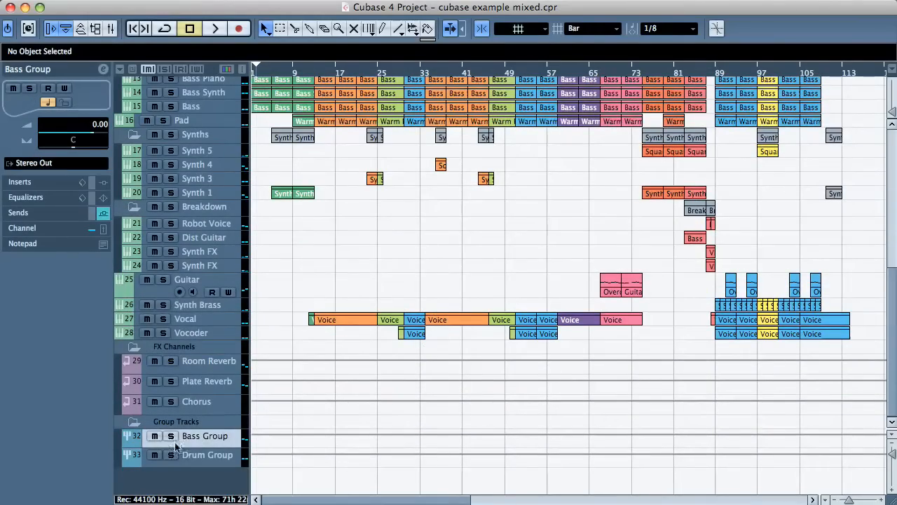
left_click(170, 436)
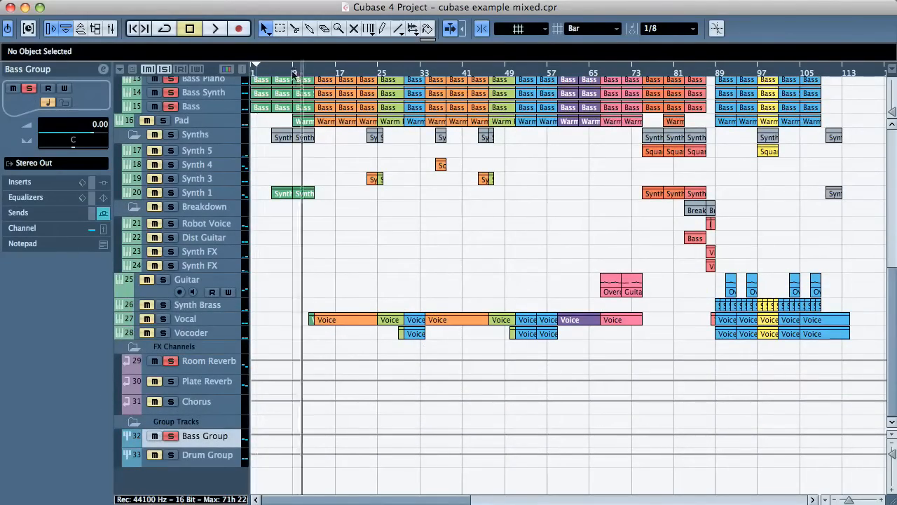
key("space")
scroll(207, 257, "up", 5)
scroll(206, 257, "up", 5)
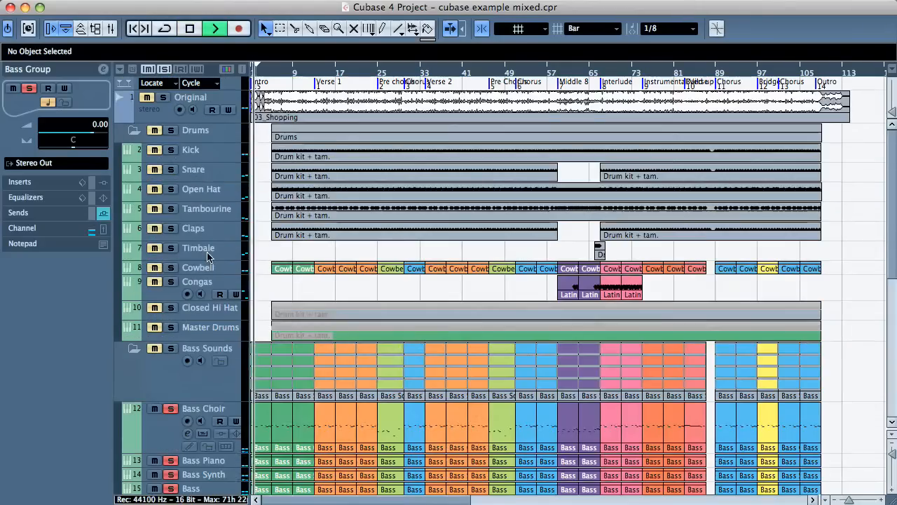
key("space")
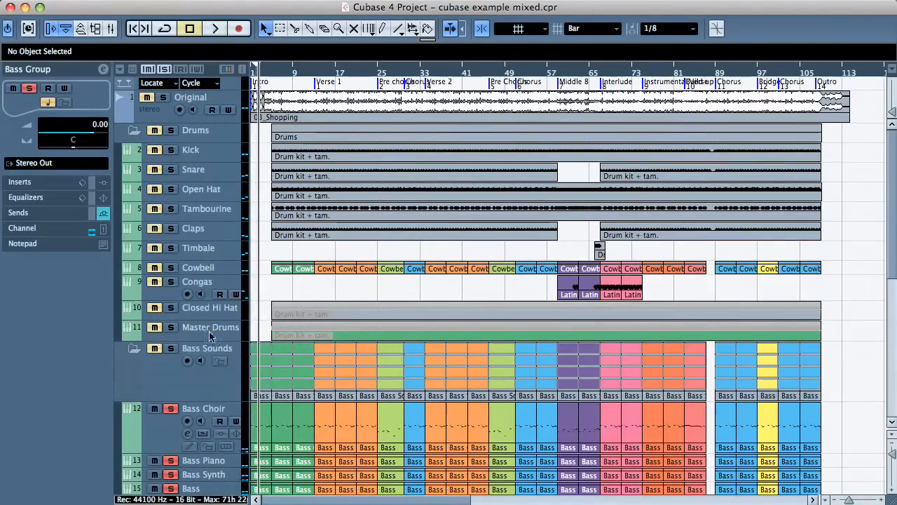
Step: Move the Bass Group track up the track list so it sits directly below the Original track
scroll(211, 337, "down", 10)
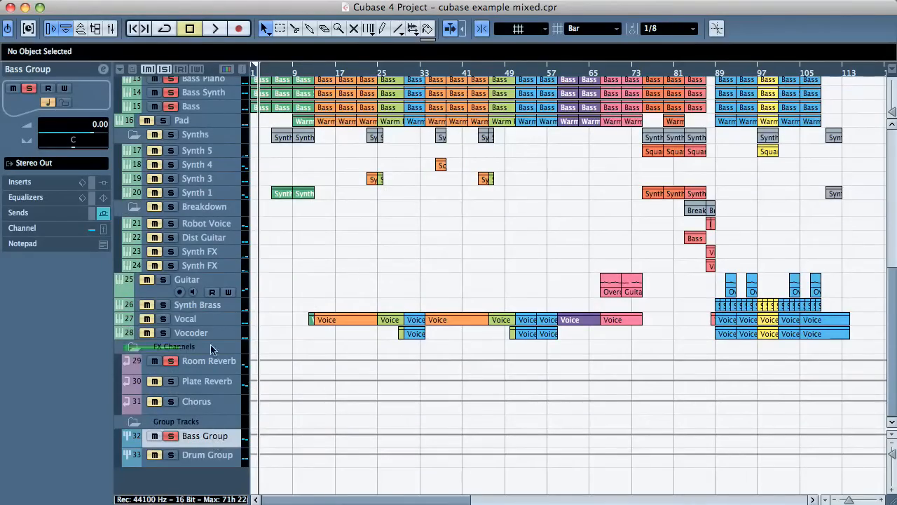
scroll(219, 86, "up", 2)
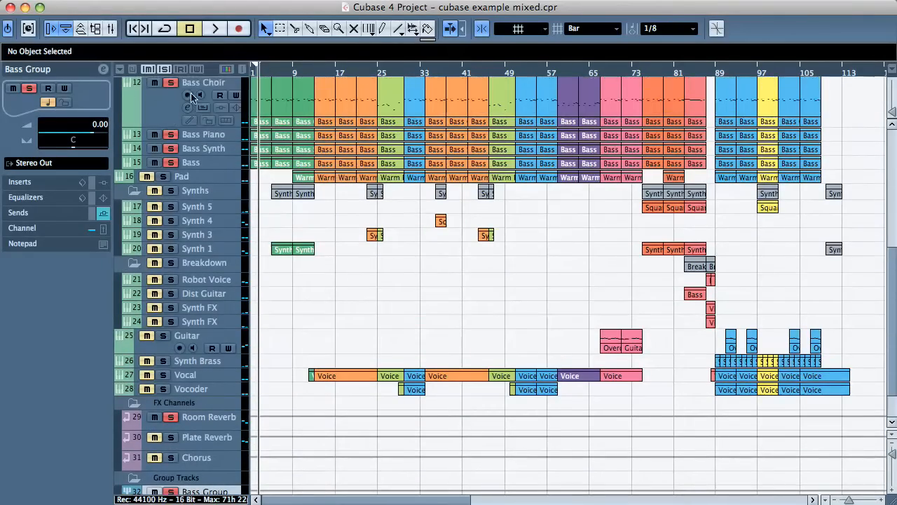
scroll(199, 147, "up", 5)
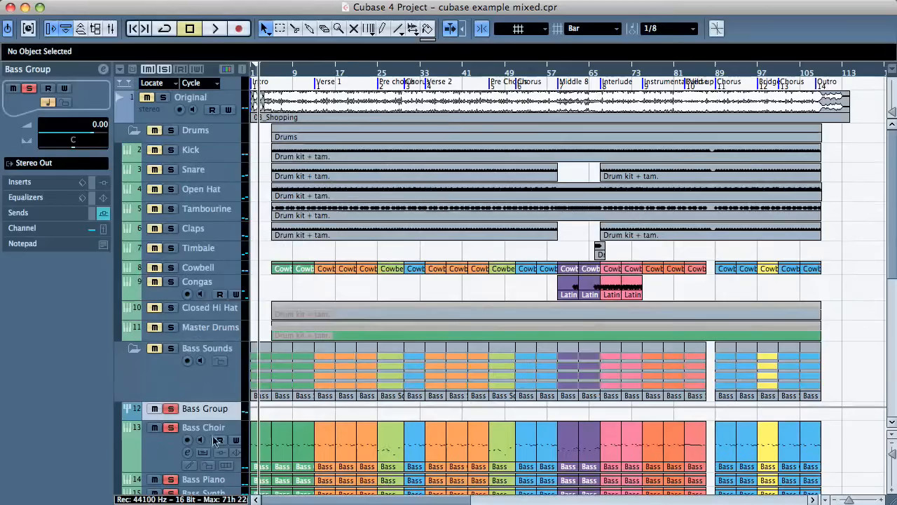
left_click_drag(201, 413, 209, 135)
Step: Switch the solo to the Original track and back to the Bass Group, and listen briefly to the bass
left_click(164, 130)
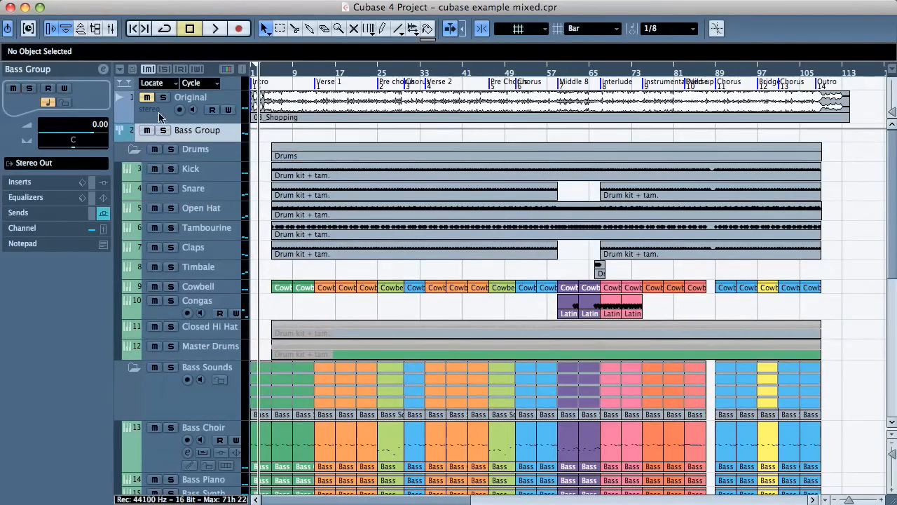
left_click(148, 99)
left_click(160, 104)
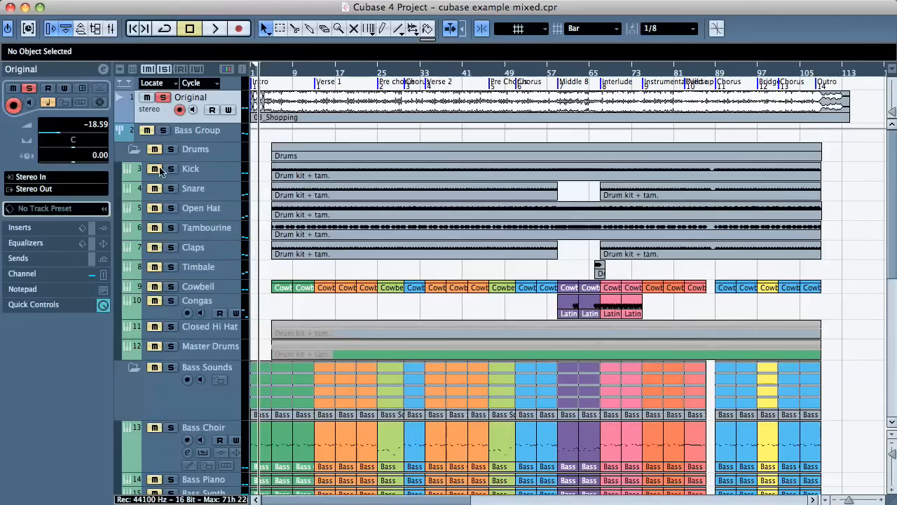
left_click(166, 134)
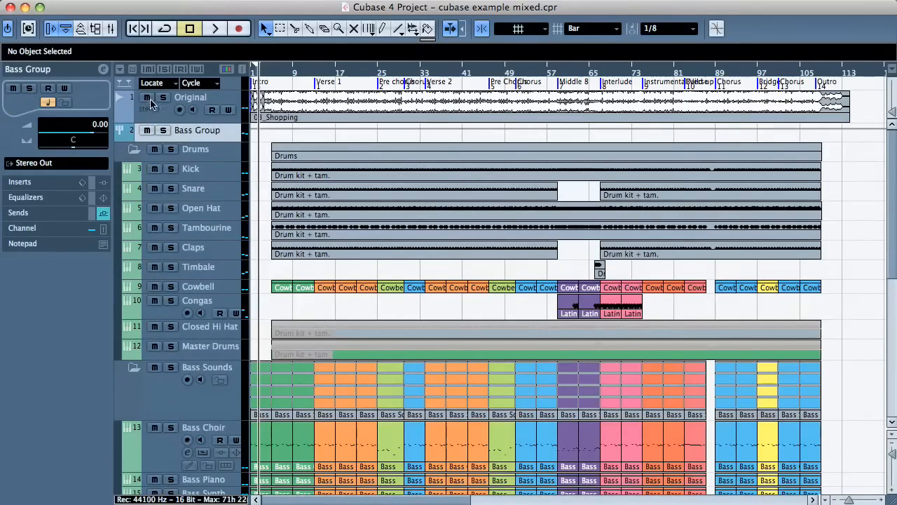
left_click(163, 131)
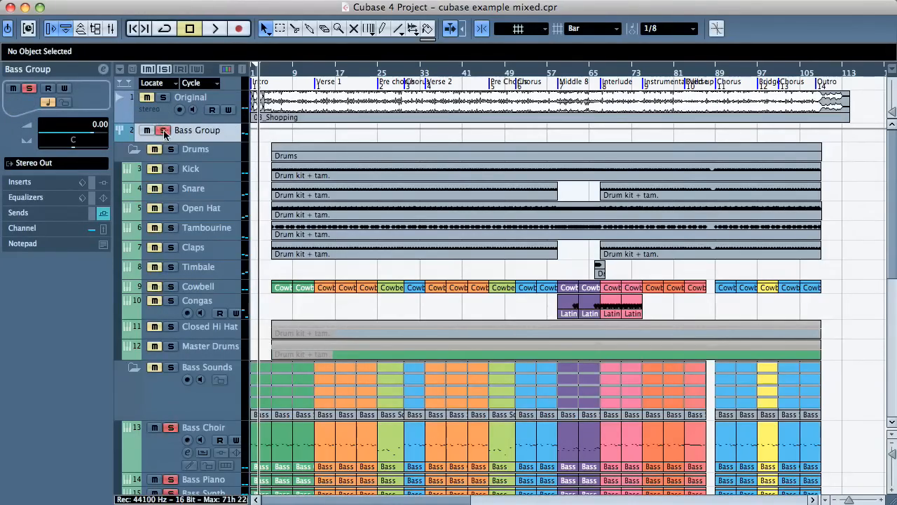
key("h")
key("space")
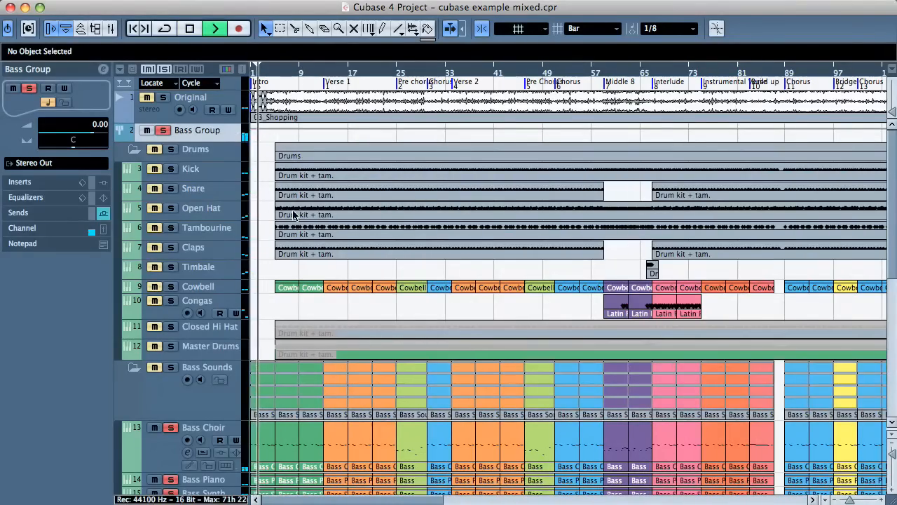
key("space")
Step: Switch the solo from the Bass Group to the Original track and play the song's intro for comparison
left_click(163, 131)
left_click(162, 97)
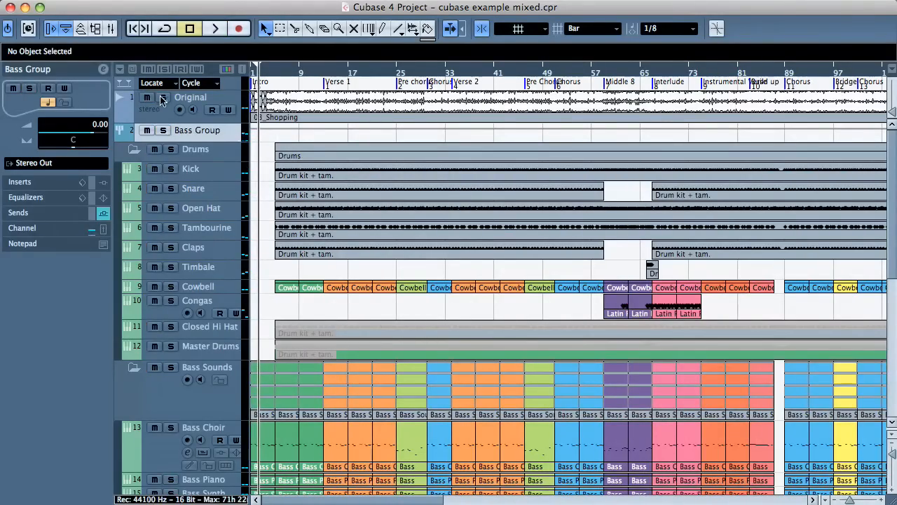
left_click(198, 102)
key("space")
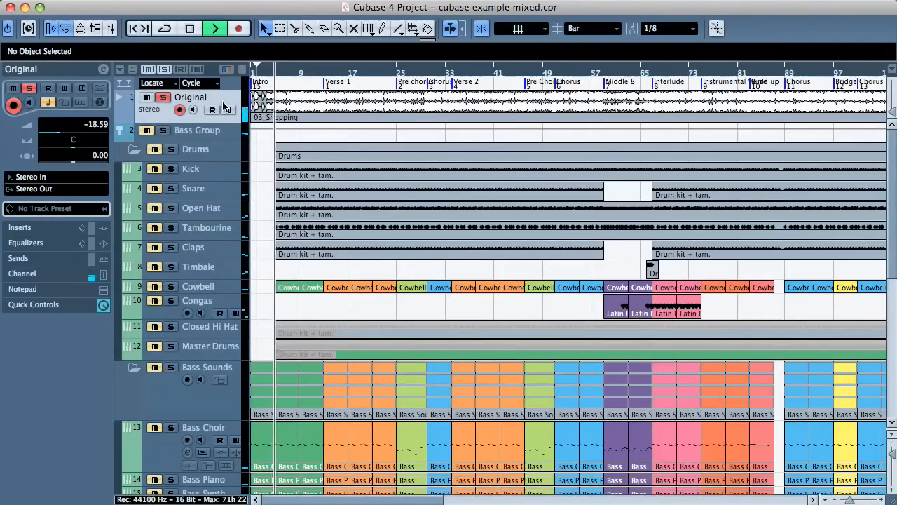
key("space")
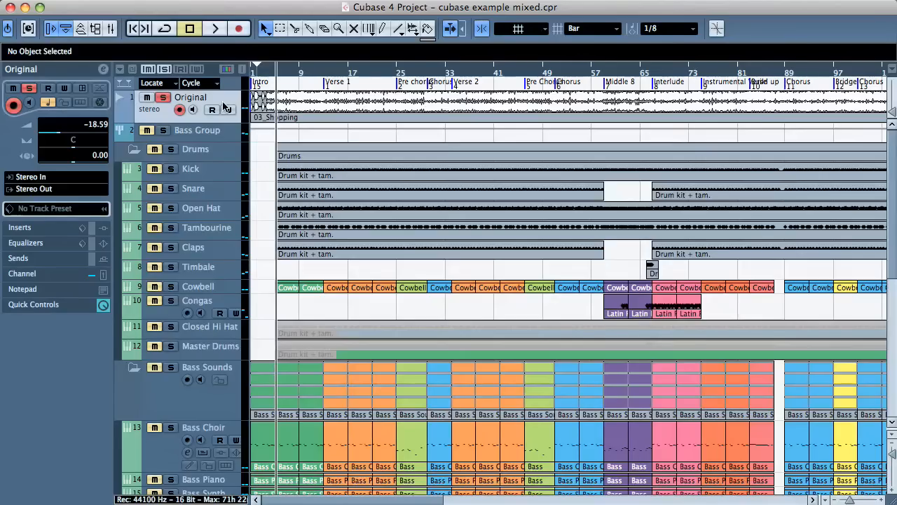
Step: Solo the Bass Group and add the Dynamics Compressor to its first insert slot
left_click(199, 136)
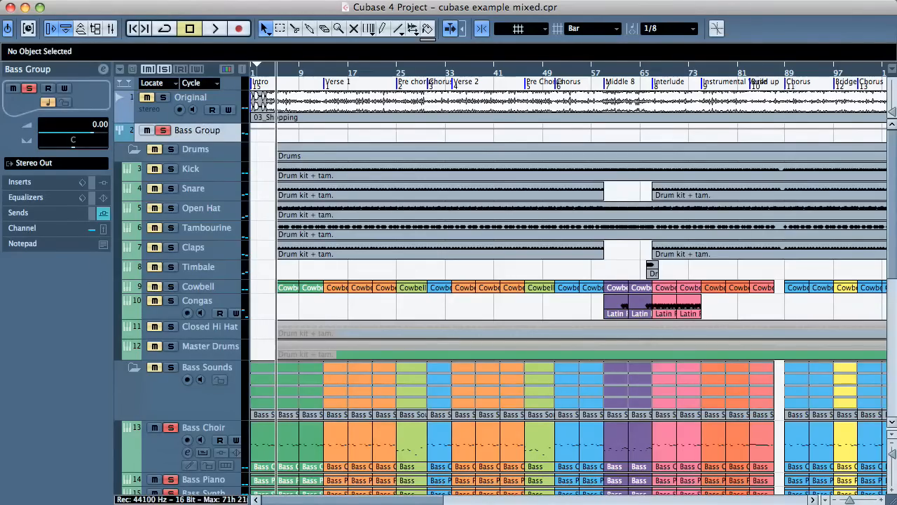
left_click(37, 186)
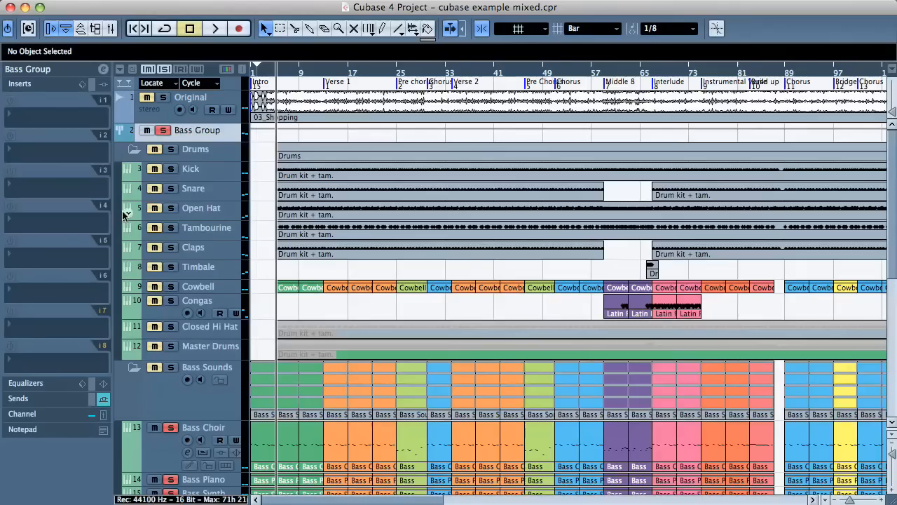
left_click(49, 119)
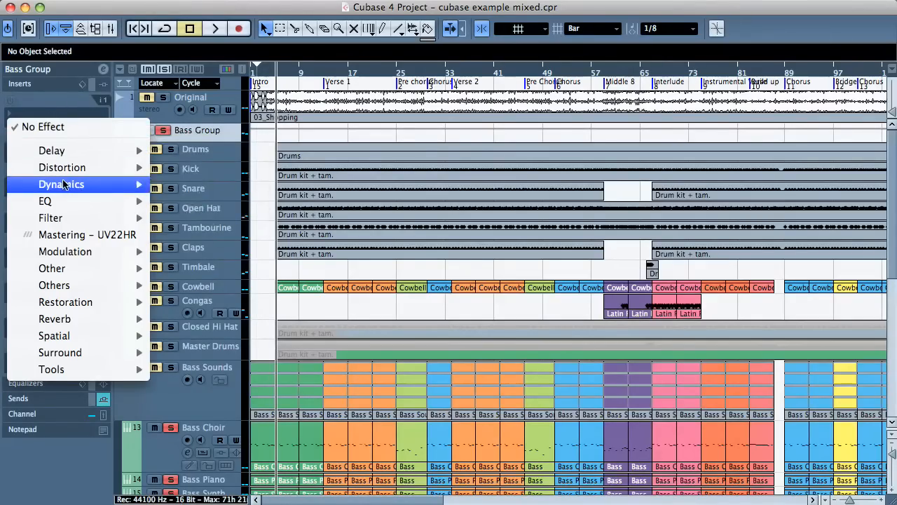
mouse_move(63, 183)
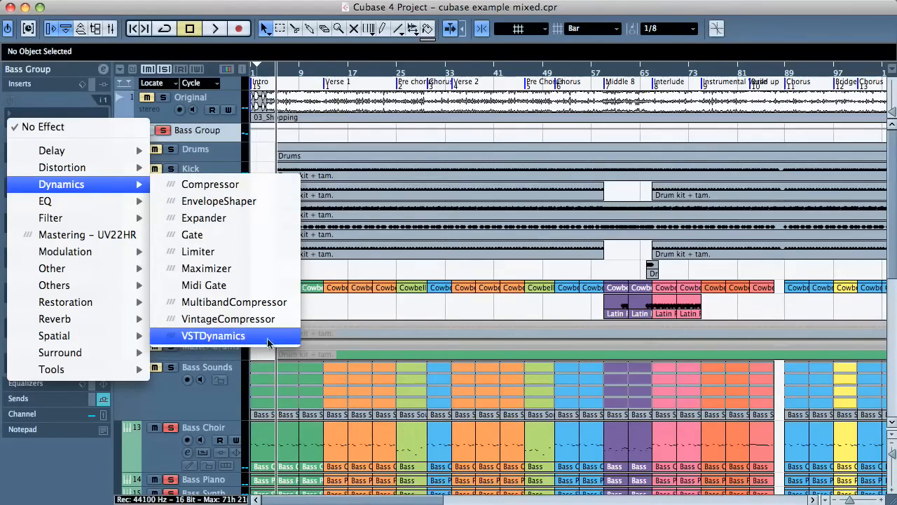
left_click(210, 193)
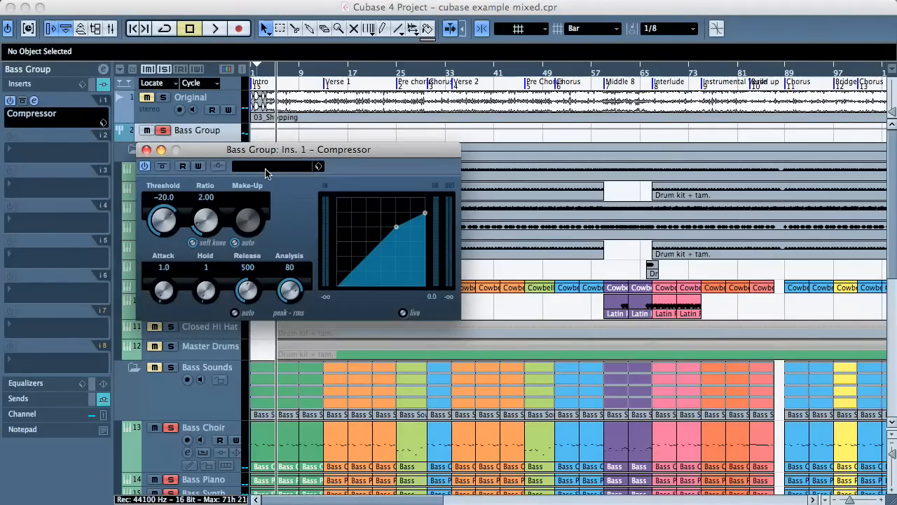
Step: Load the Upright Bass preset into the Bass Group's compressor
left_click(266, 169)
scroll(327, 307, "up", 5)
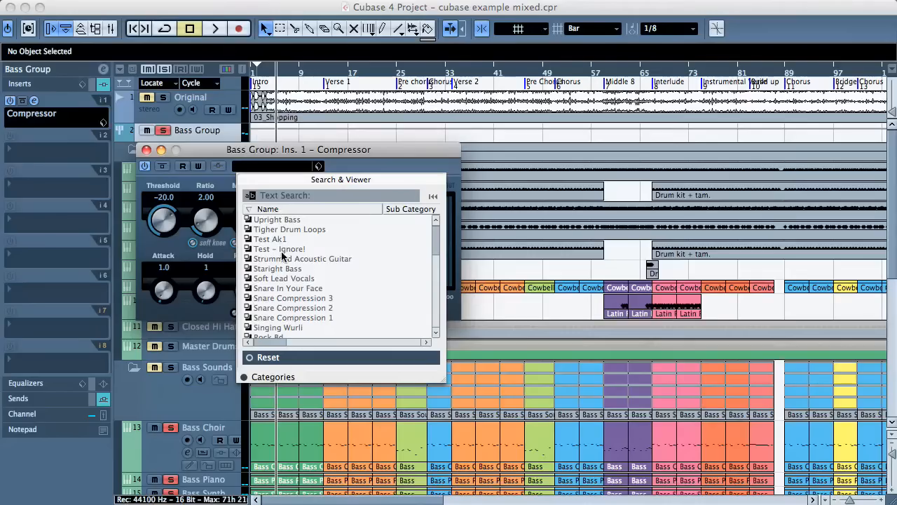
left_click(277, 220)
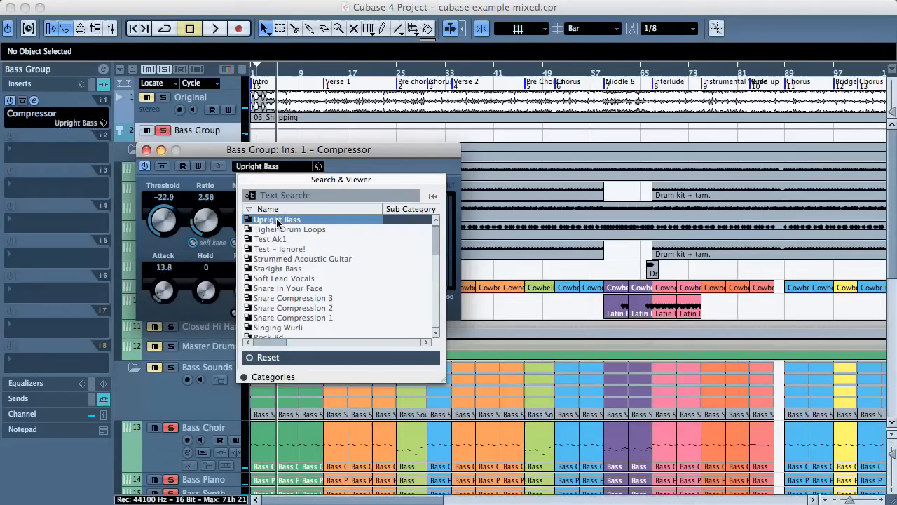
left_click(286, 158)
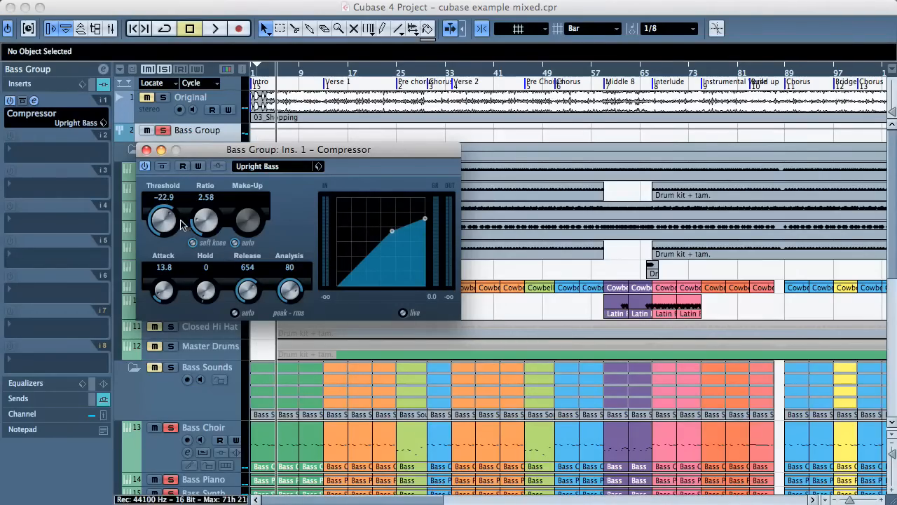
Step: Play the soloed bass while lowering the compressor's threshold to -45.0, and turn off automatic make-up gain
left_click_drag(172, 220, 173, 226)
key("space")
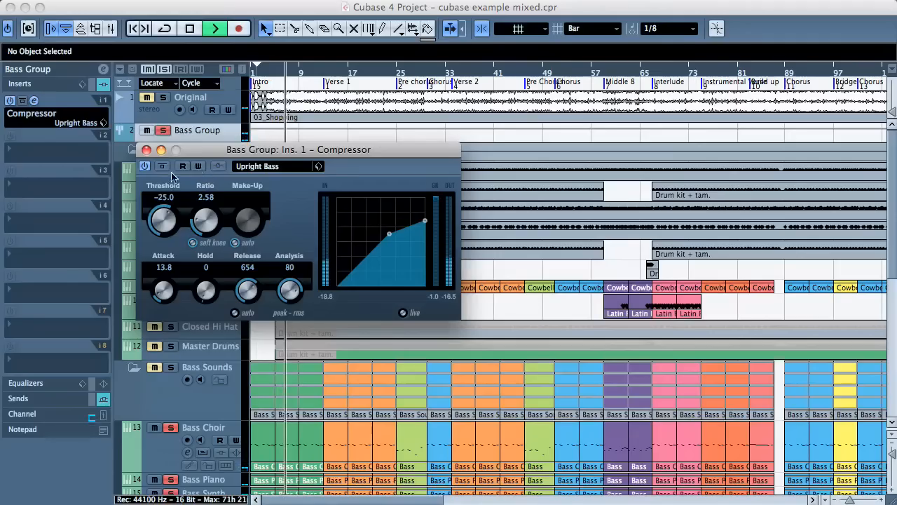
left_click_drag(168, 208, 157, 222)
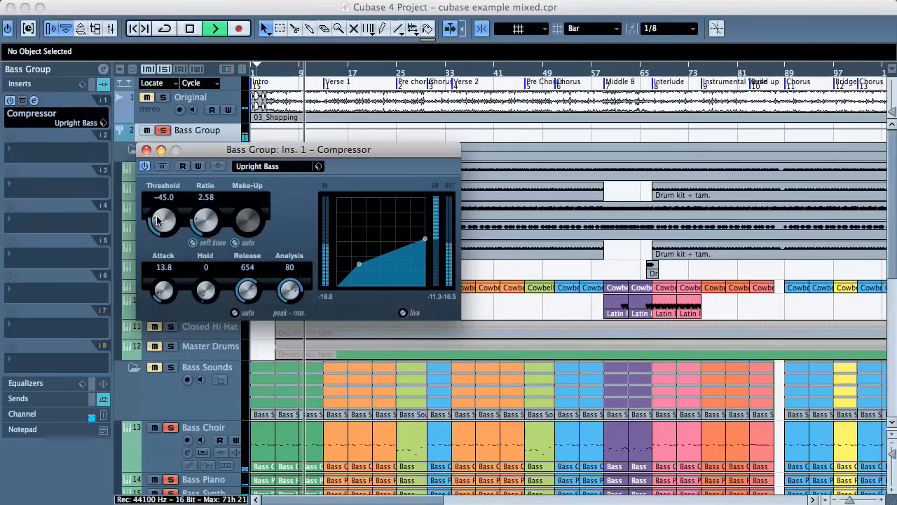
left_click(242, 243)
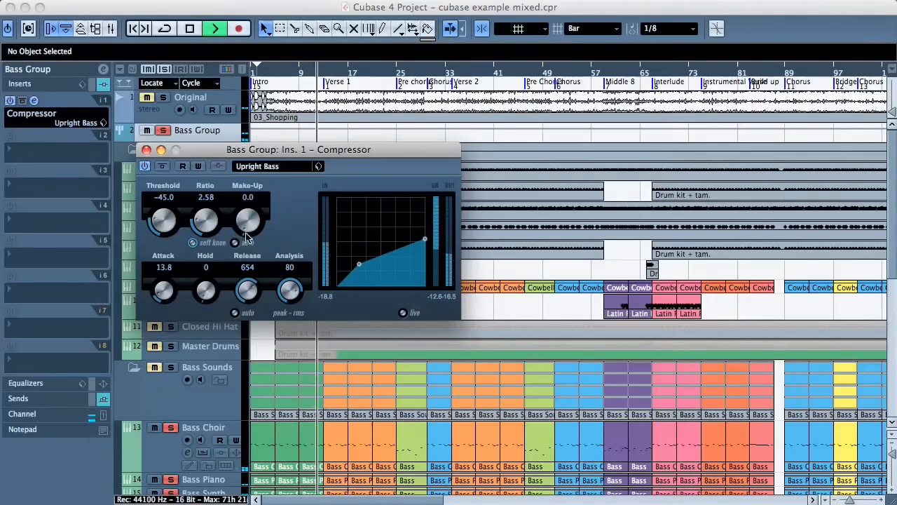
Step: Raise the compressor's make-up gain to 15.7, close its window, and switch the insert off and on to compare the bass
left_click_drag(246, 234, 254, 219)
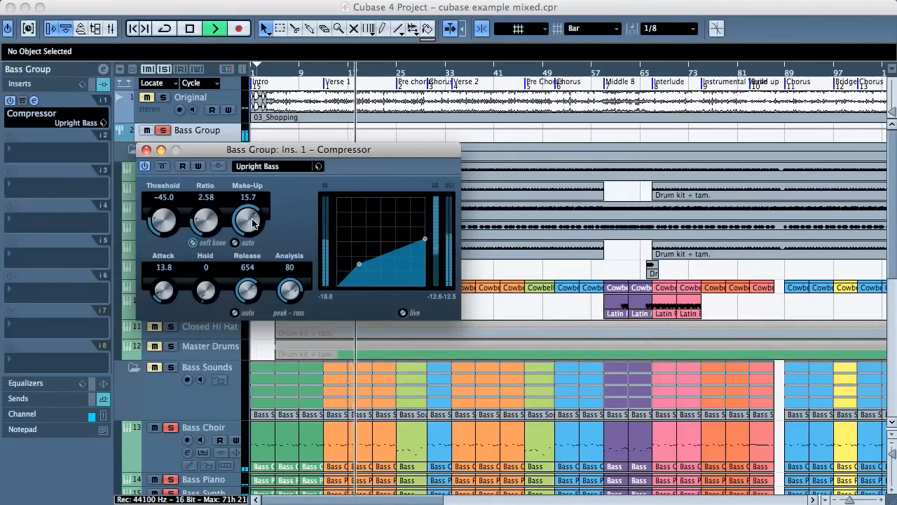
left_click(146, 151)
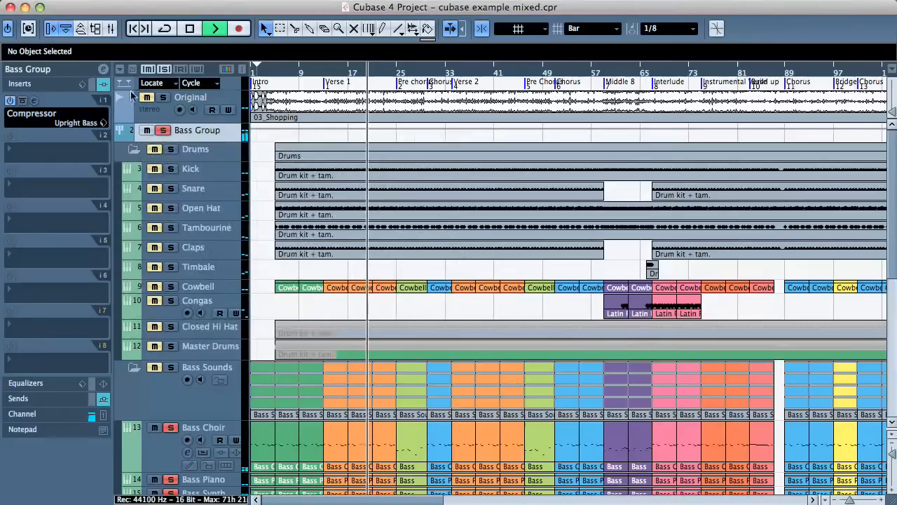
left_click(10, 102)
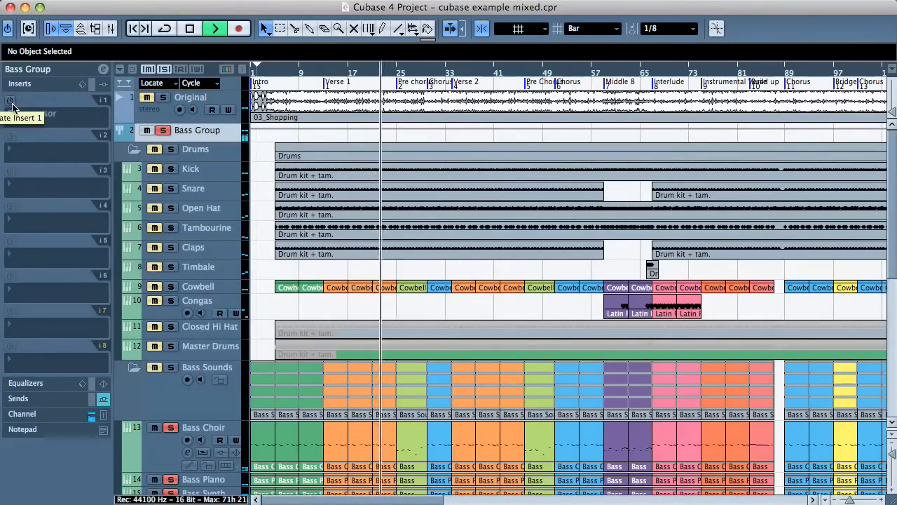
left_click(11, 102)
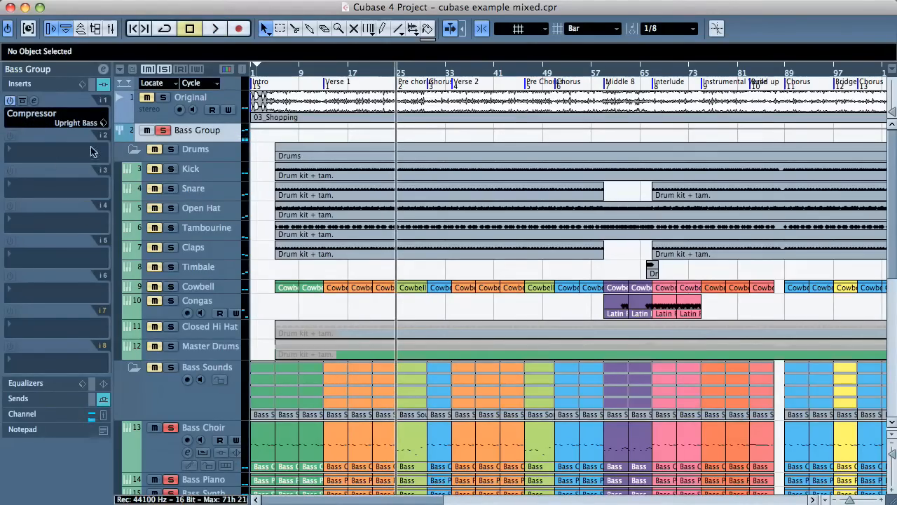
Step: Reopen the Bass Group's compressor and, during playback, set the threshold to -40.0 and the ratio to 3.47
left_click(33, 101)
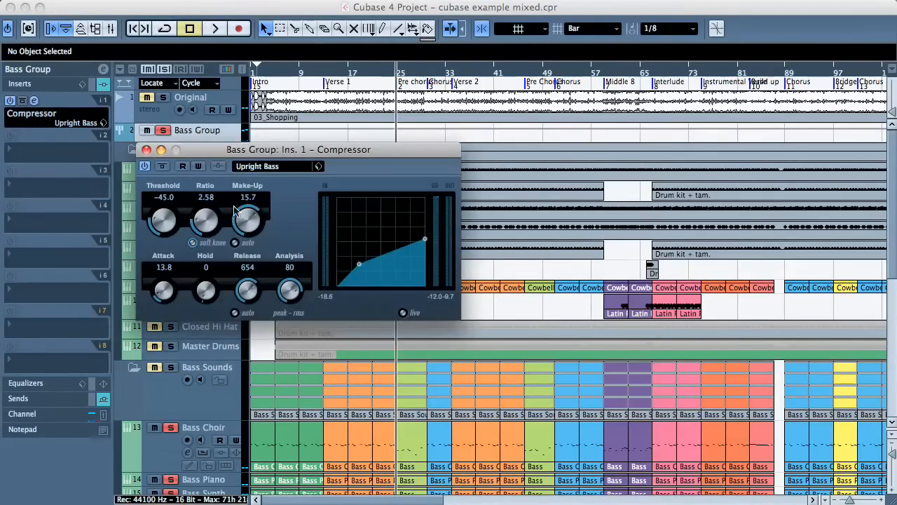
key("space")
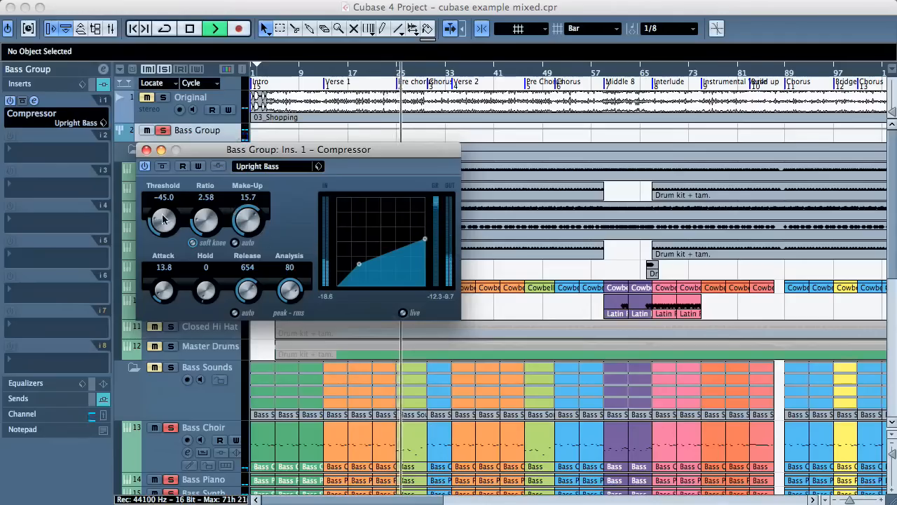
scroll(160, 220, "up", 3)
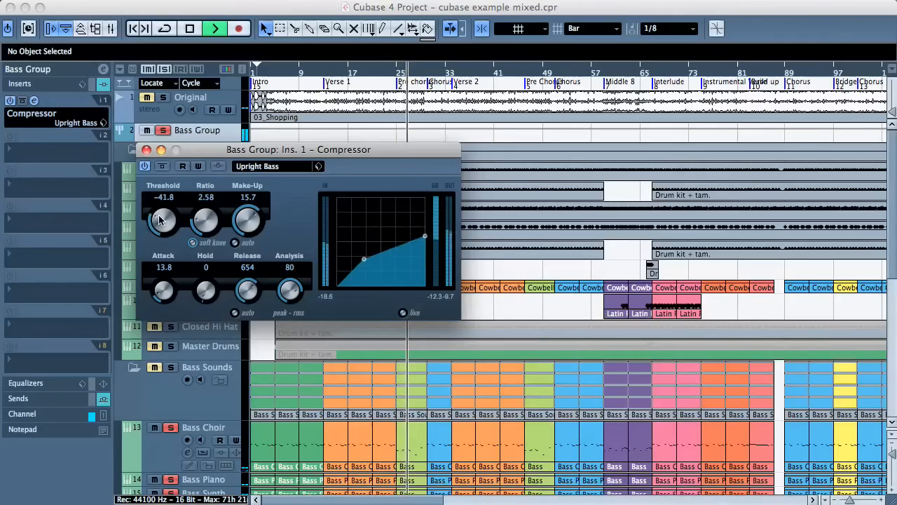
scroll(159, 220, "up", 2)
scroll(202, 221, "up", 3)
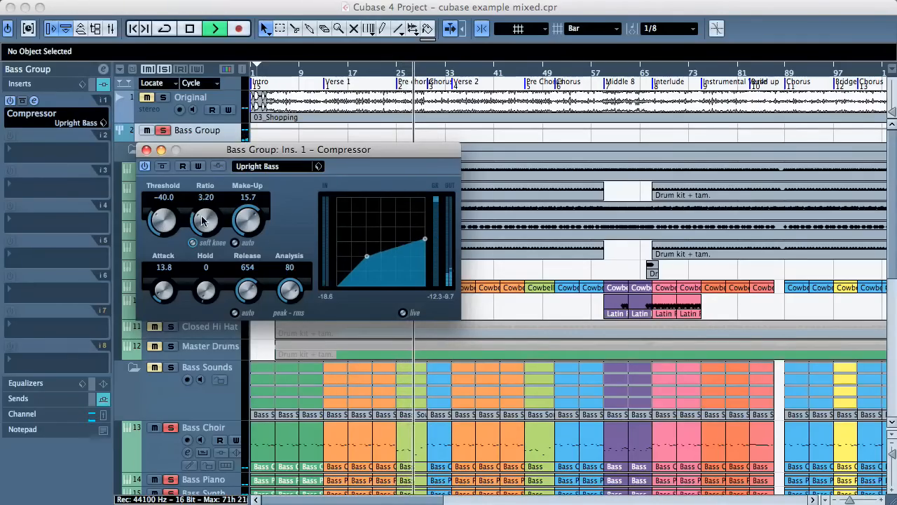
scroll(202, 222, "up", 1)
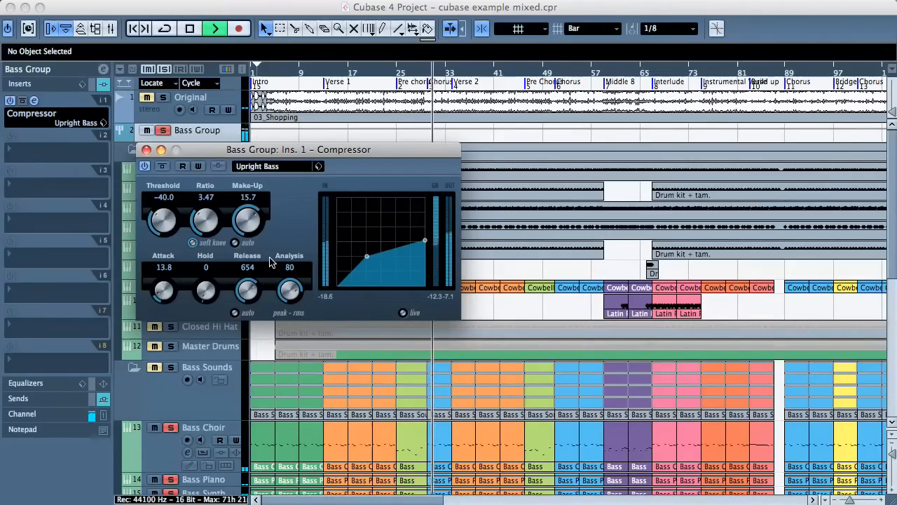
key("space")
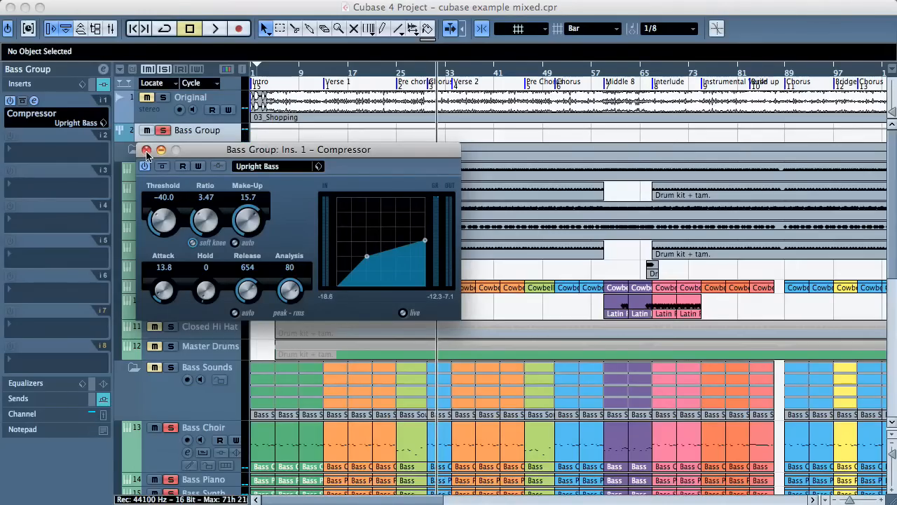
left_click(145, 151)
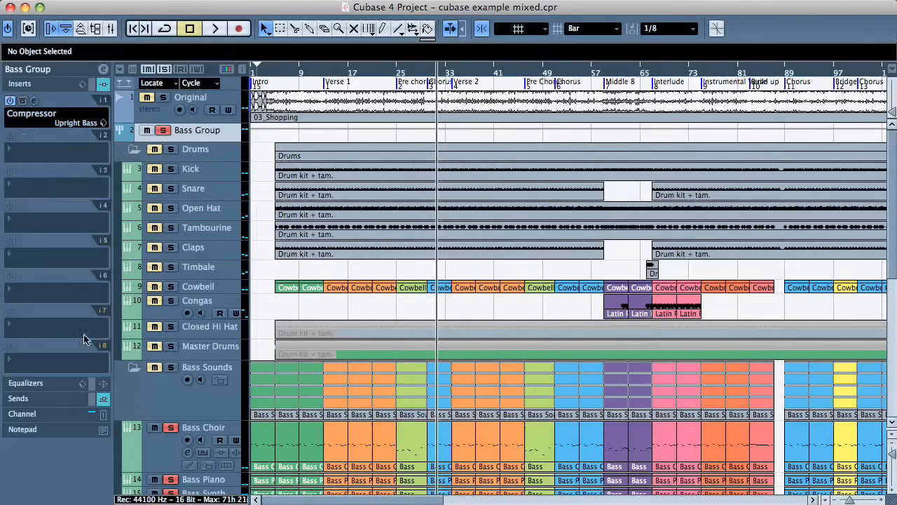
left_click(25, 383)
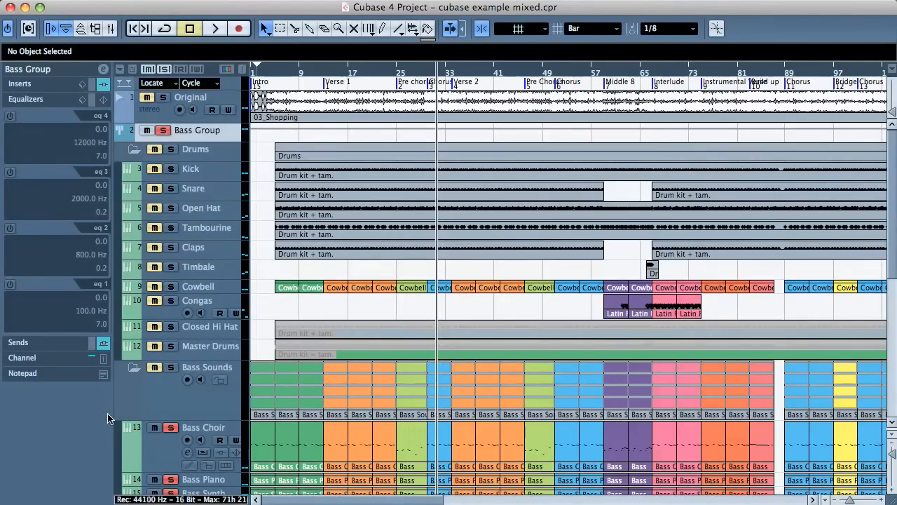
left_click(103, 71)
left_click_drag(369, 93, 338, 93)
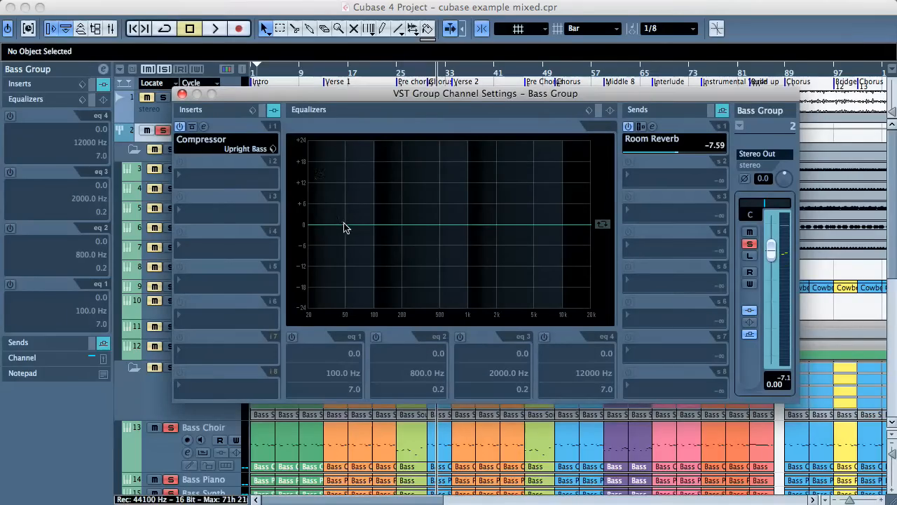
left_click(293, 337)
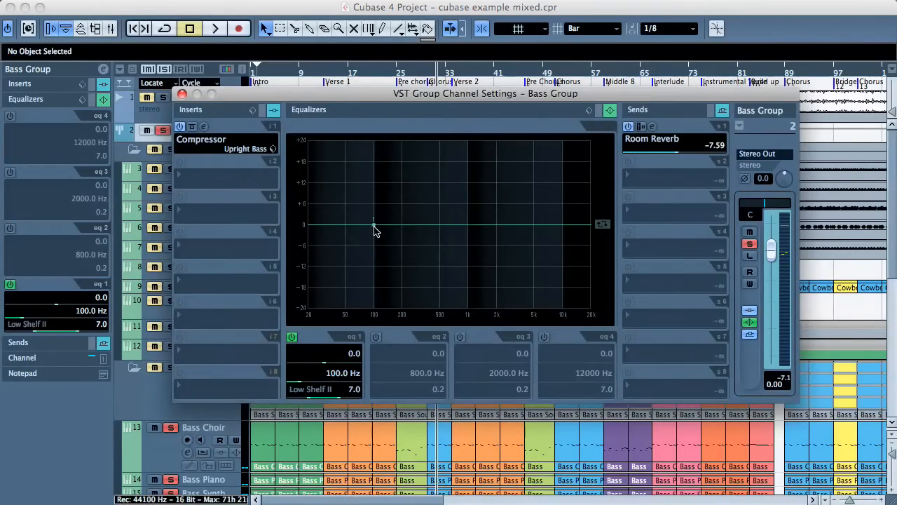
left_click_drag(373, 226, 376, 310)
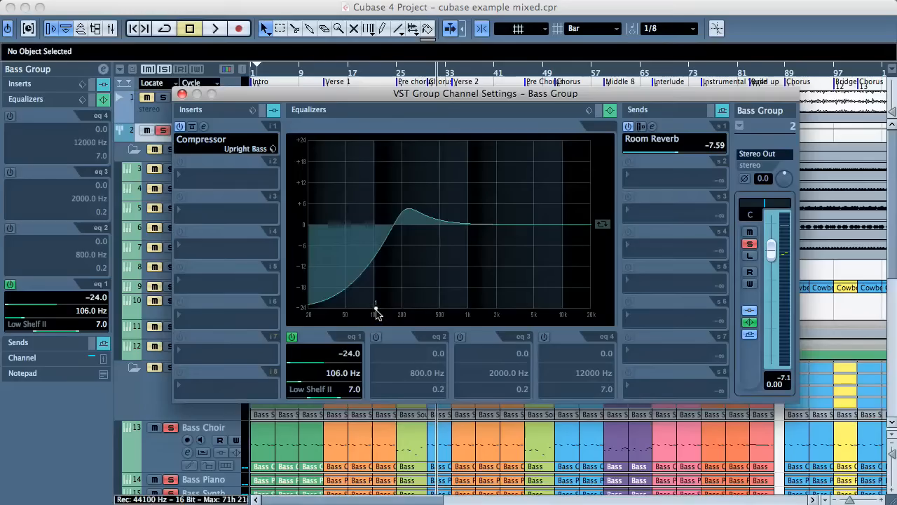
Step: Change EQ band 1 to High Pass I and, during playback, fine-tune it to 108.0 Hz with a gain of -23.8
left_click(314, 391)
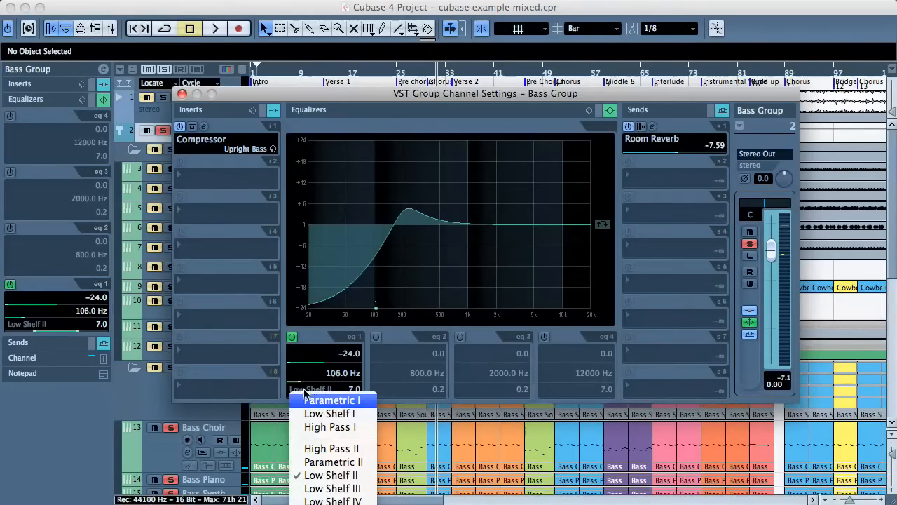
left_click(324, 426)
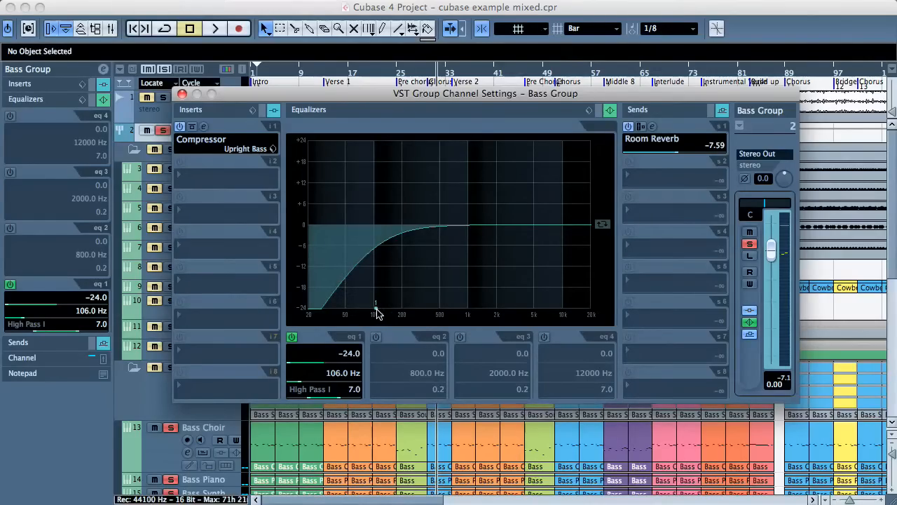
key("space")
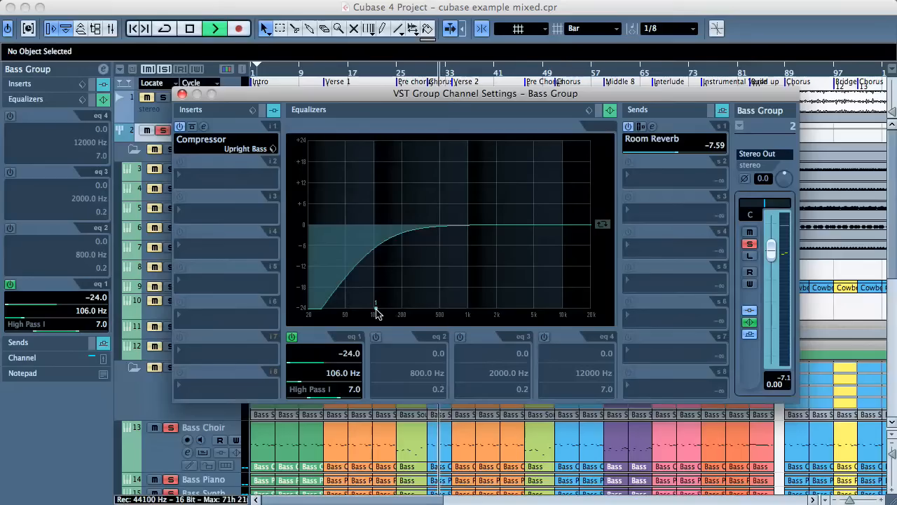
mouse_move(376, 311)
left_mouse_down()
mouse_move(321, 310)
mouse_move(311, 238)
mouse_move(347, 310)
mouse_move(385, 310)
mouse_move(377, 311)
left_mouse_up()
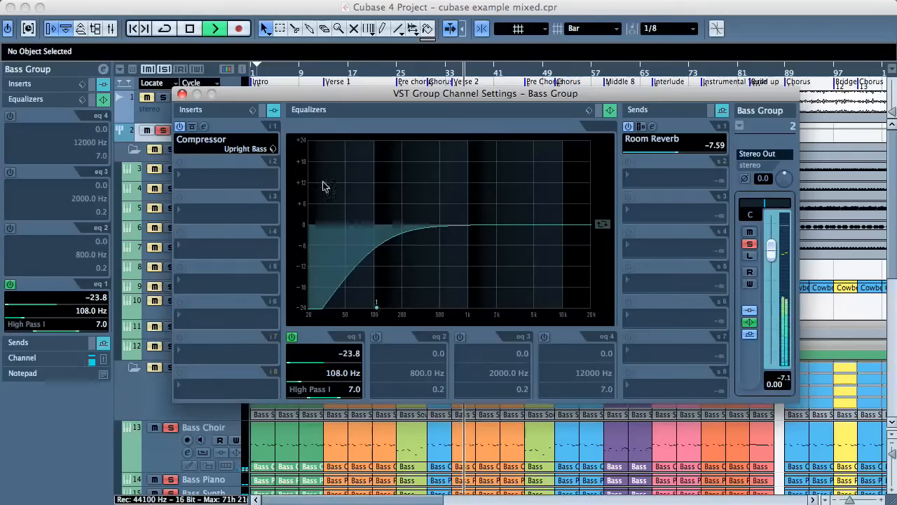
Step: Switch the Bass Group's compressor and EQ band 1 off and on in turn to compare the bass, and stop playback
left_click(180, 127)
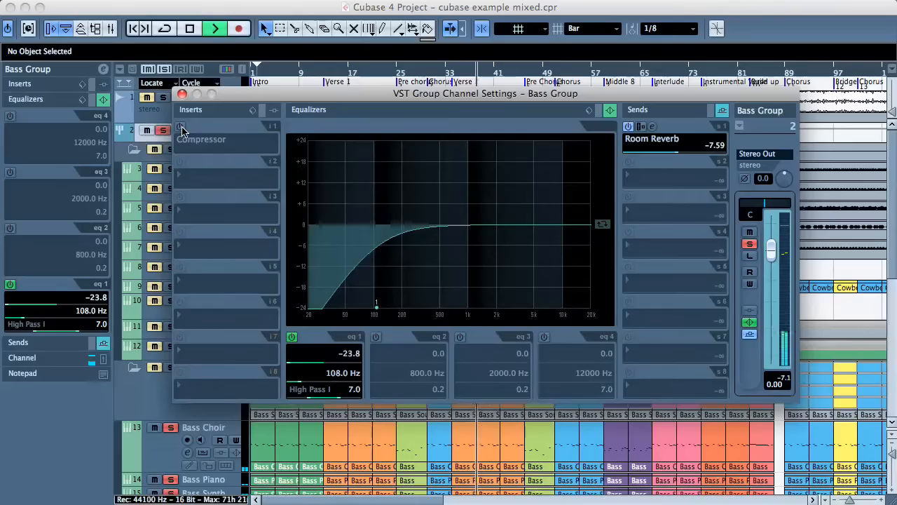
left_click(180, 128)
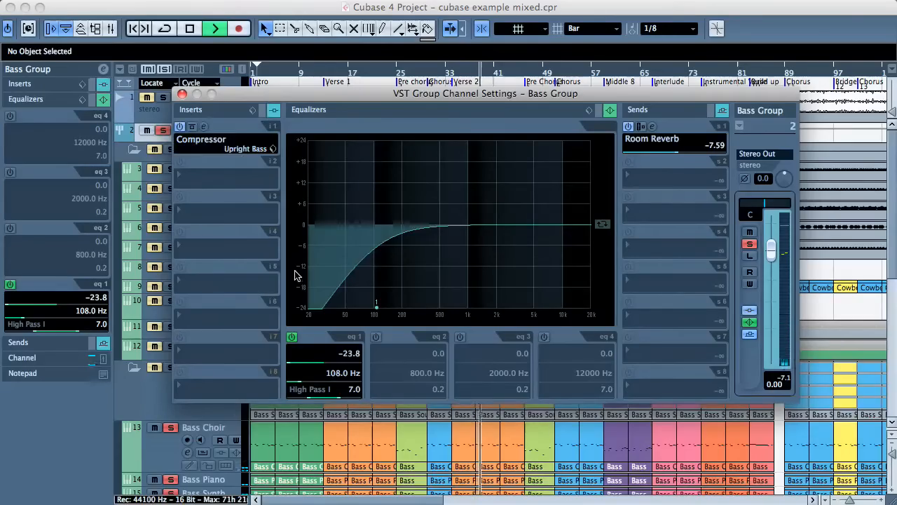
left_click(292, 336)
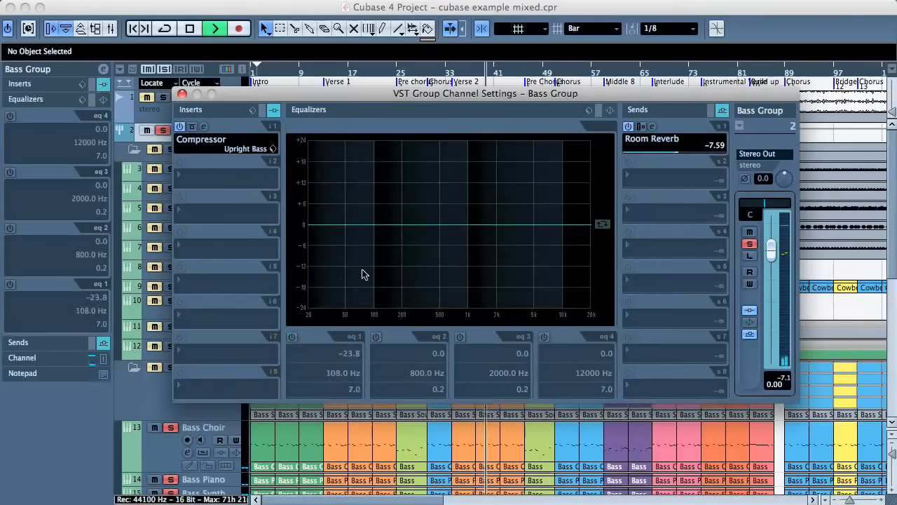
left_click(292, 337)
key("space")
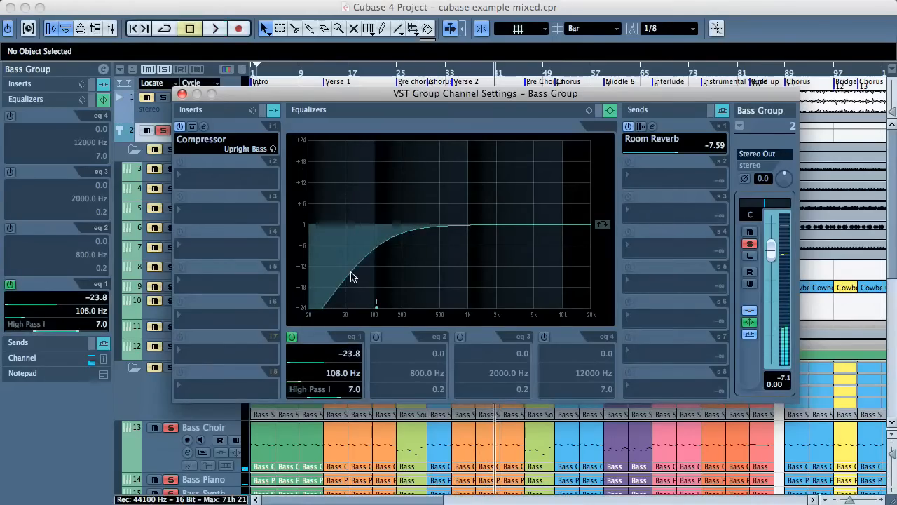